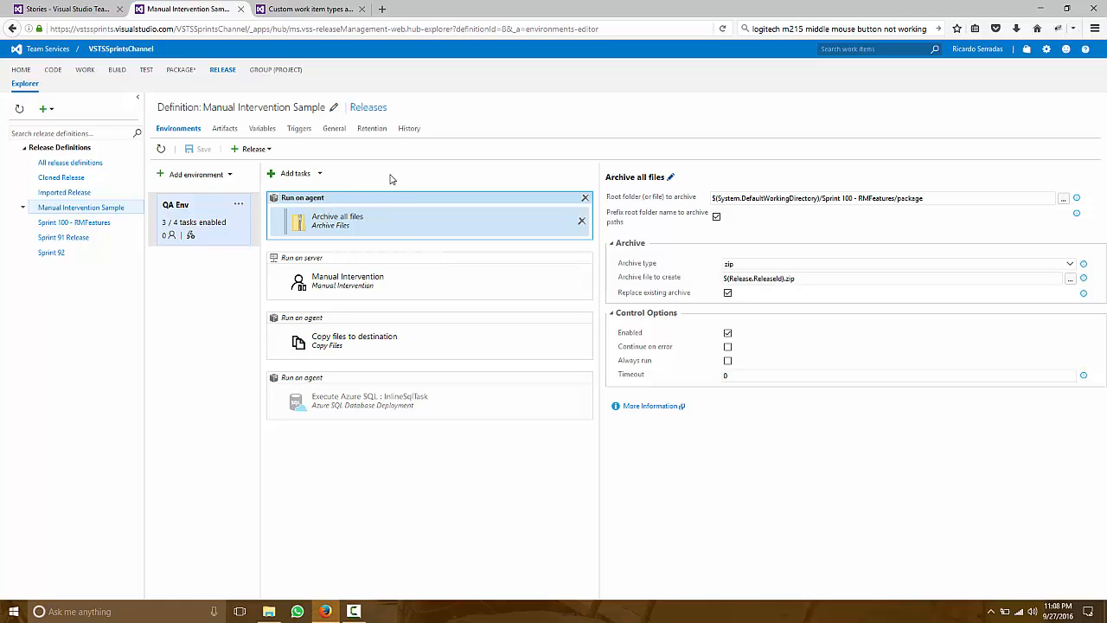
# - View the catalogue of tasks which will run on server and close it without adding a task
pyautogui.click(322, 175)
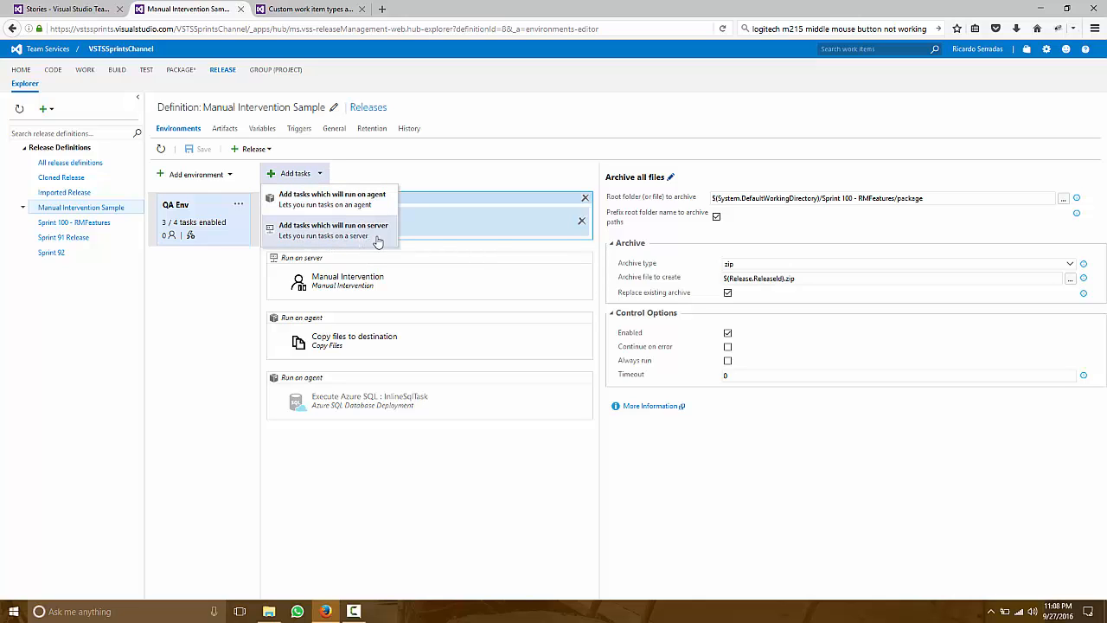
pyautogui.click(350, 235)
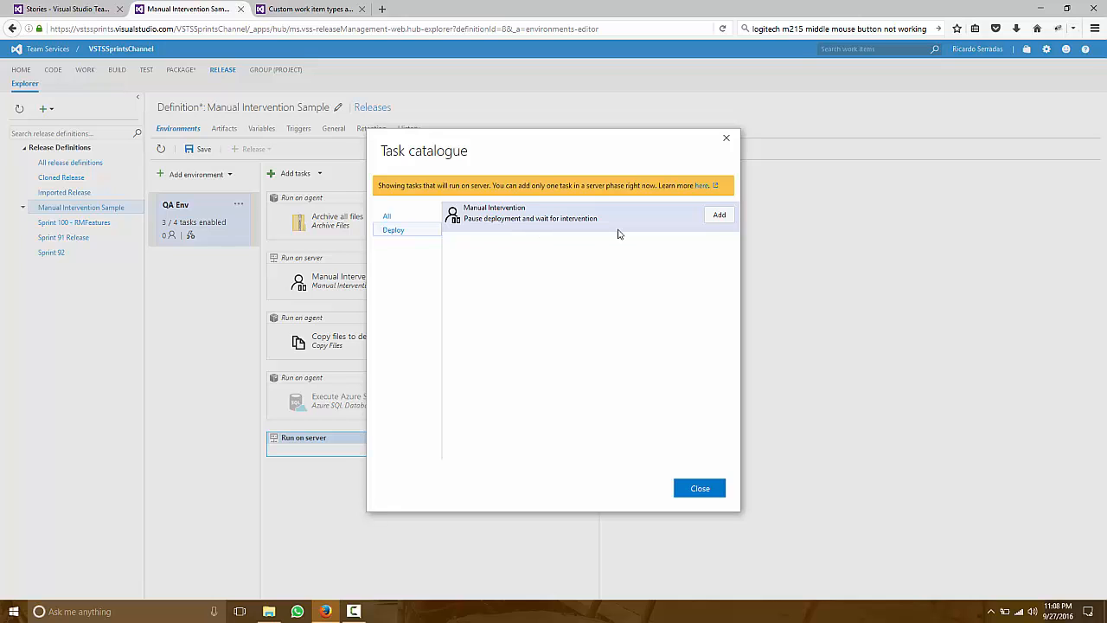
pyautogui.click(728, 141)
# - Review the settings of the Manual Intervention, Archive all files and Copy files to destination tasks in QA Env
pyautogui.click(403, 286)
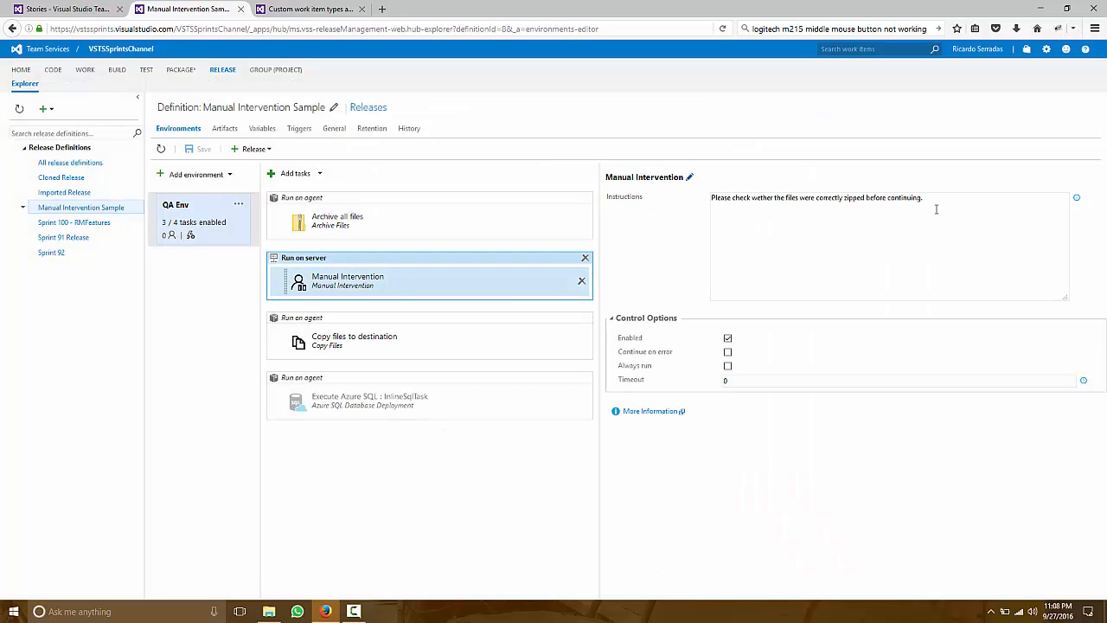
pyautogui.moveTo(935, 209); pyautogui.dragTo(693, 205)
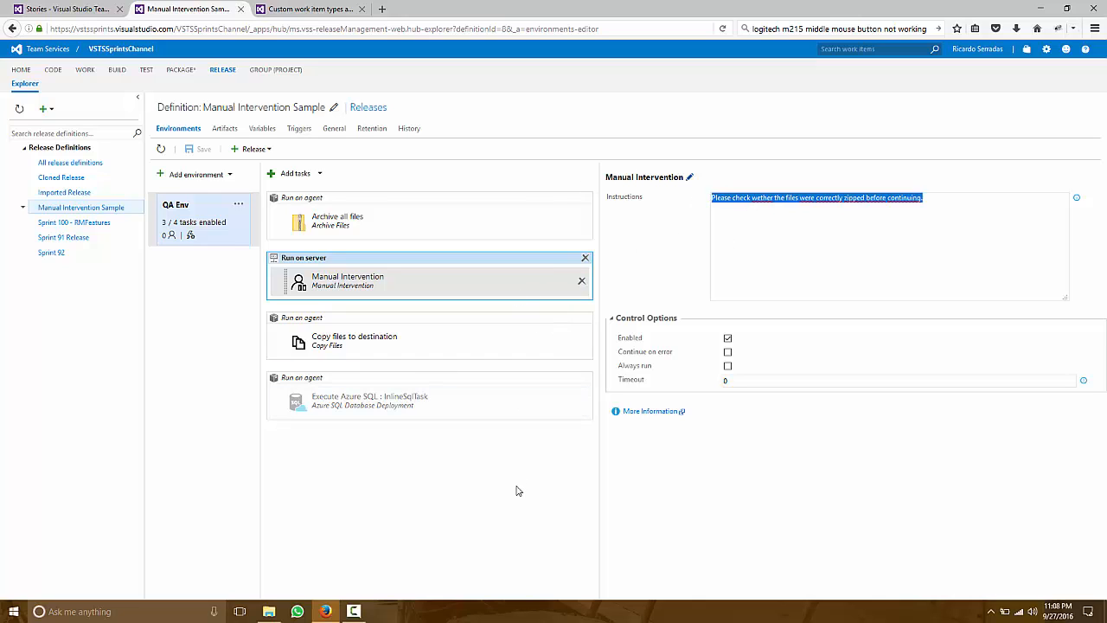
pyautogui.click(383, 225)
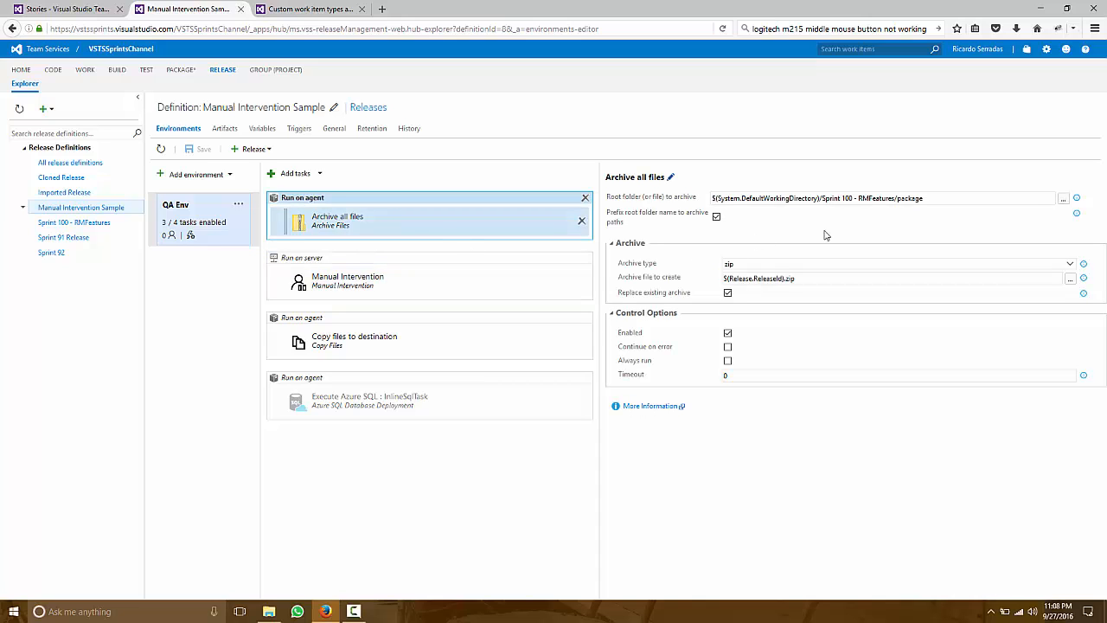
pyautogui.tripleClick(850, 198)
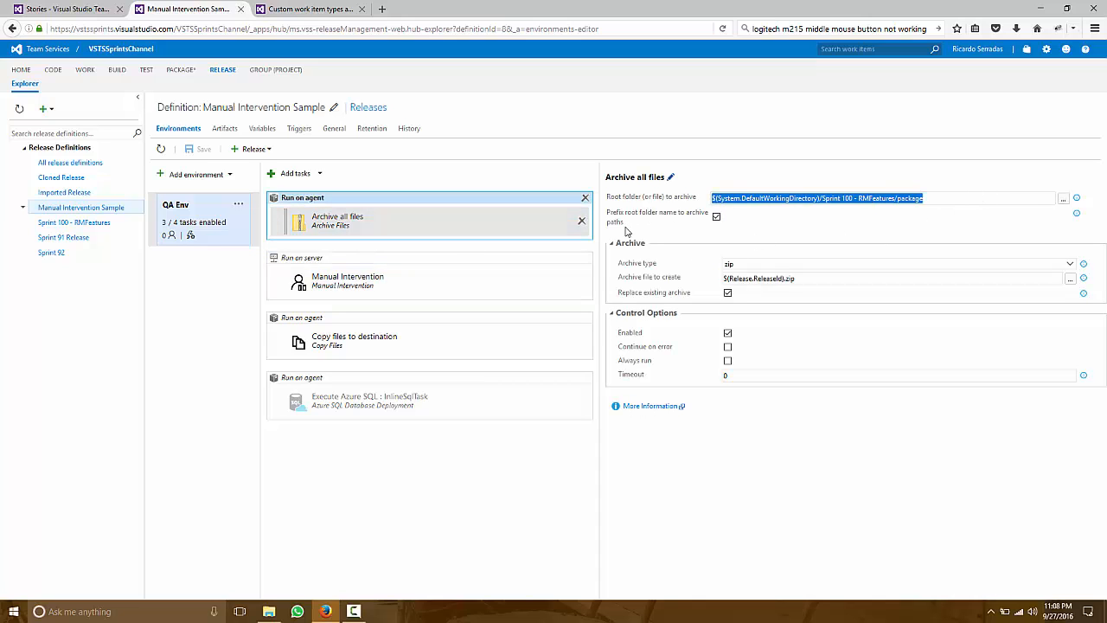
pyautogui.click(468, 284)
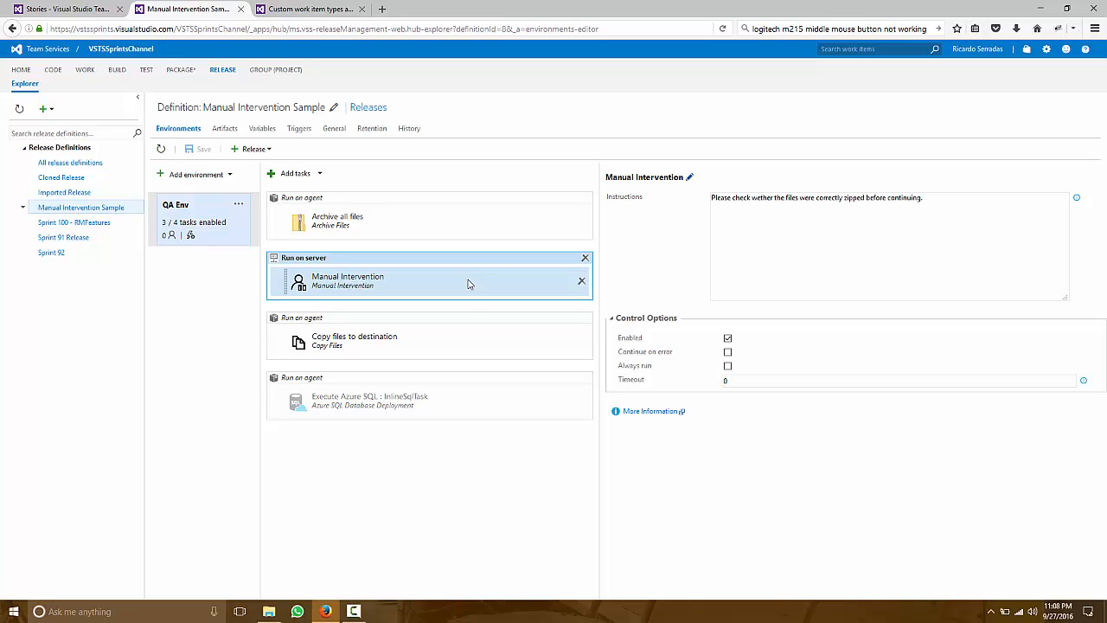
pyautogui.click(437, 352)
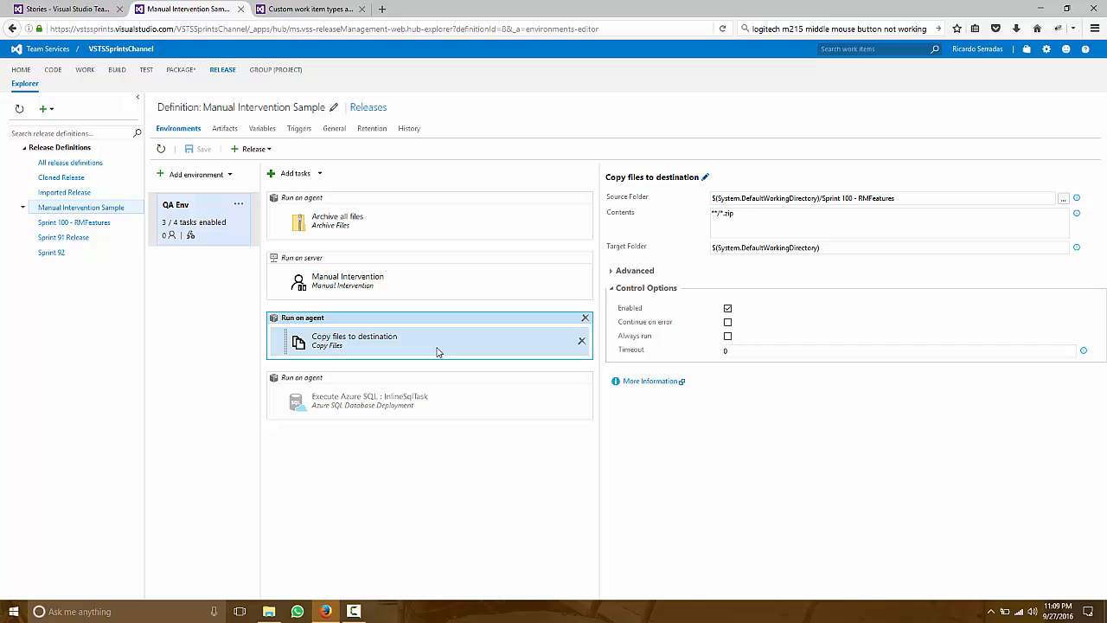
# - Open the releases list of the Manual Intervention Sample definition and view the pending manual intervention of Release-5
pyautogui.click(377, 108)
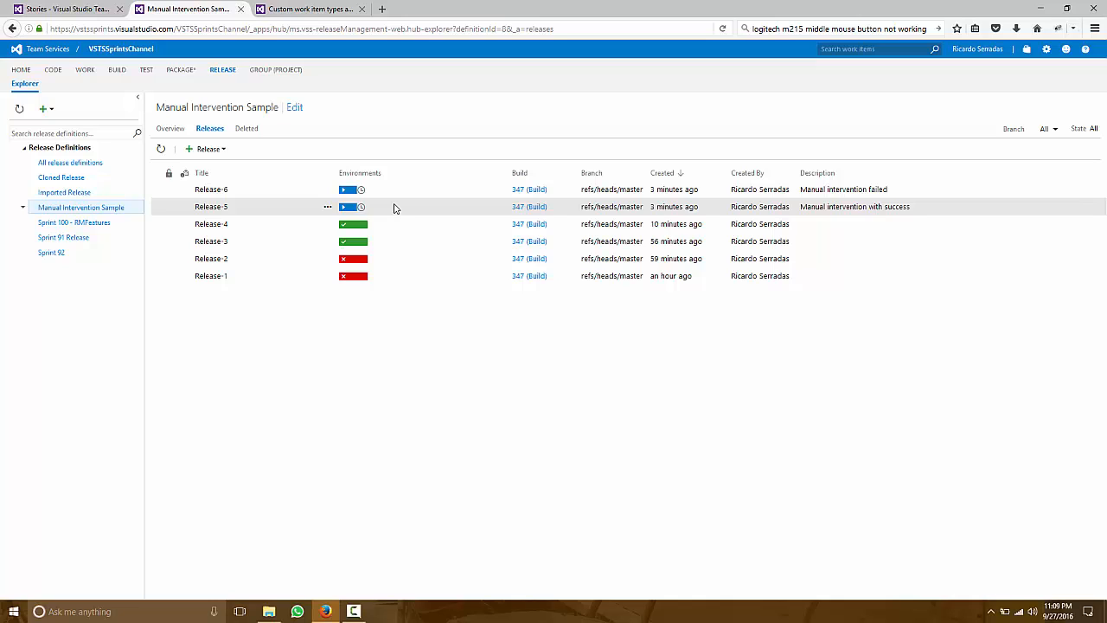
pyautogui.doubleClick(395, 189)
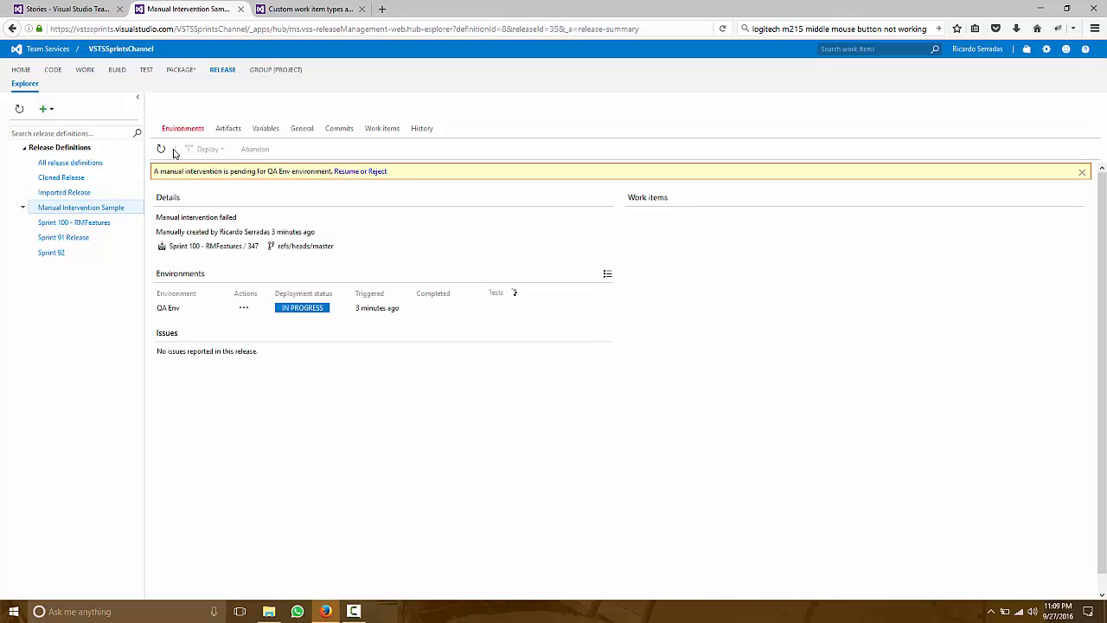
pyautogui.click(12, 28)
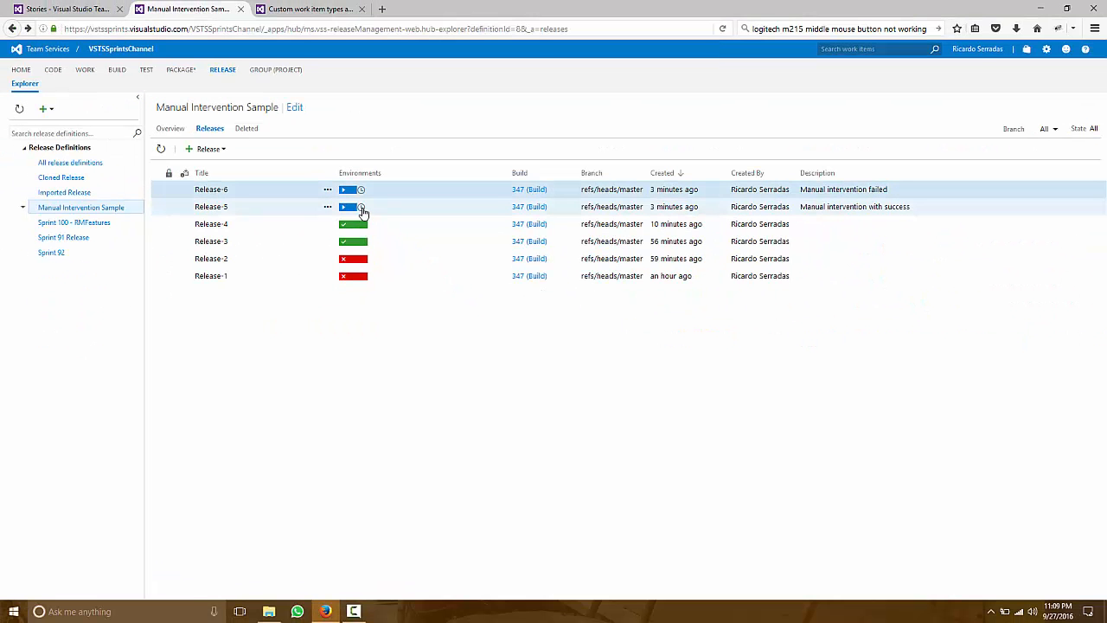
pyautogui.moveTo(362, 211)
pyautogui.click(363, 211)
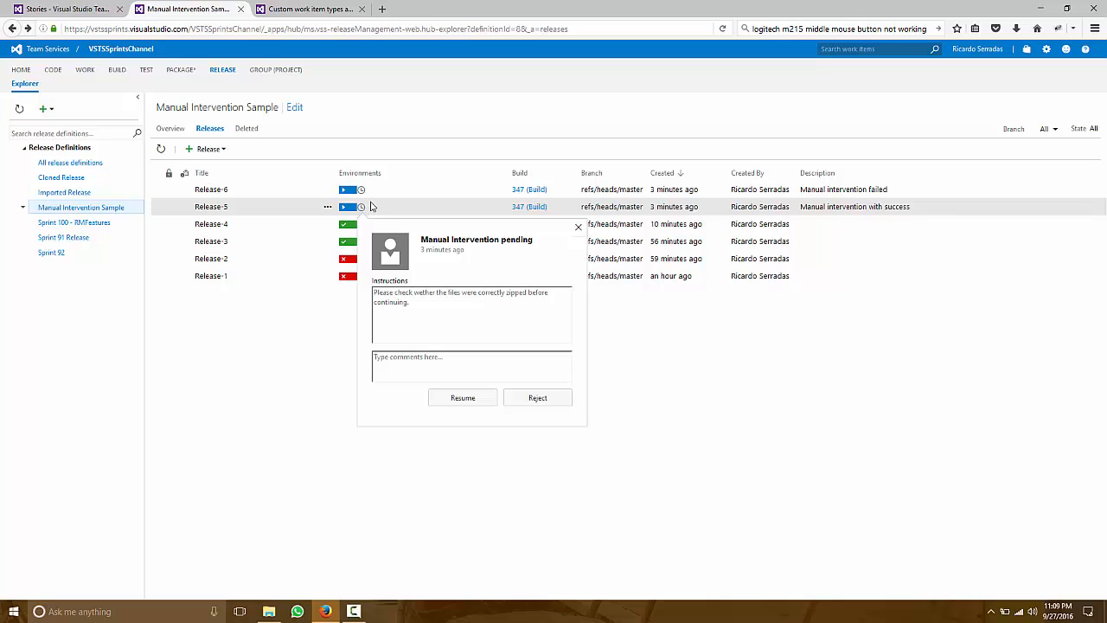
# - Open the summary of Release-6 and view its pending manual intervention for the QA Env environment
pyautogui.doubleClick(378, 191)
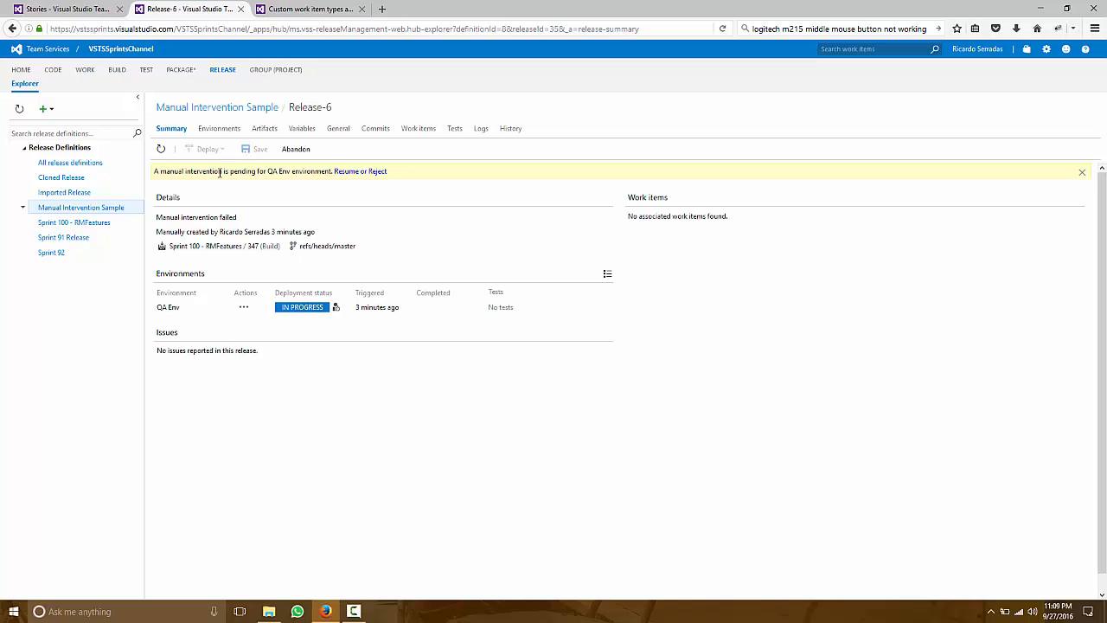
pyautogui.moveTo(220, 172); pyautogui.dragTo(311, 171)
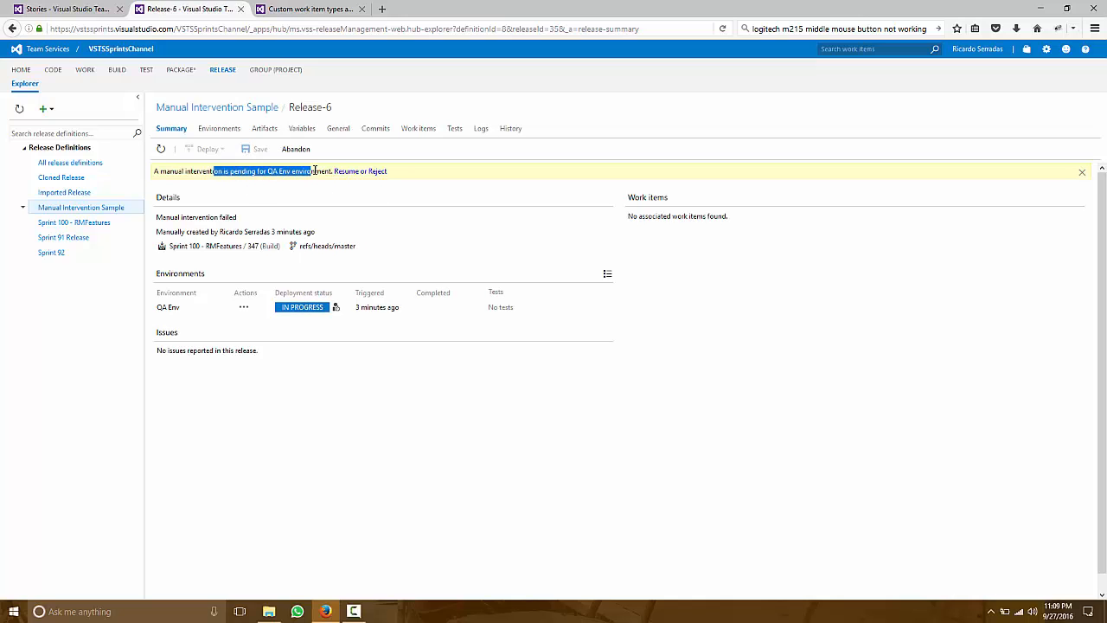
pyautogui.click(373, 174)
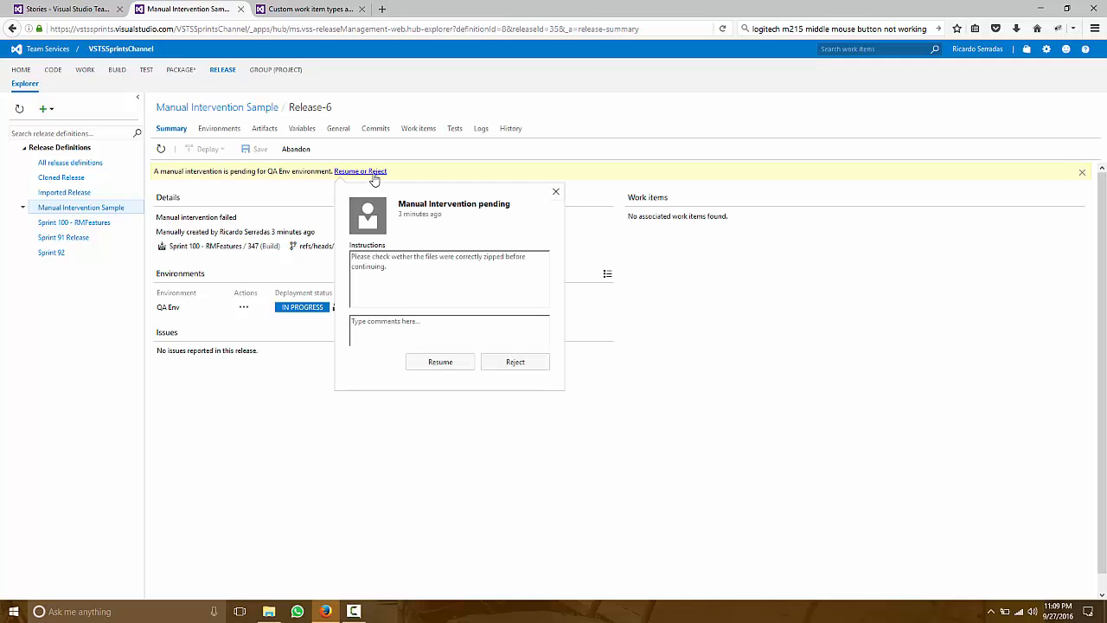
# - Reject the pending manual intervention from the Release-6 logs with the comment "I didn't find any zipped file."
pyautogui.click(480, 130)
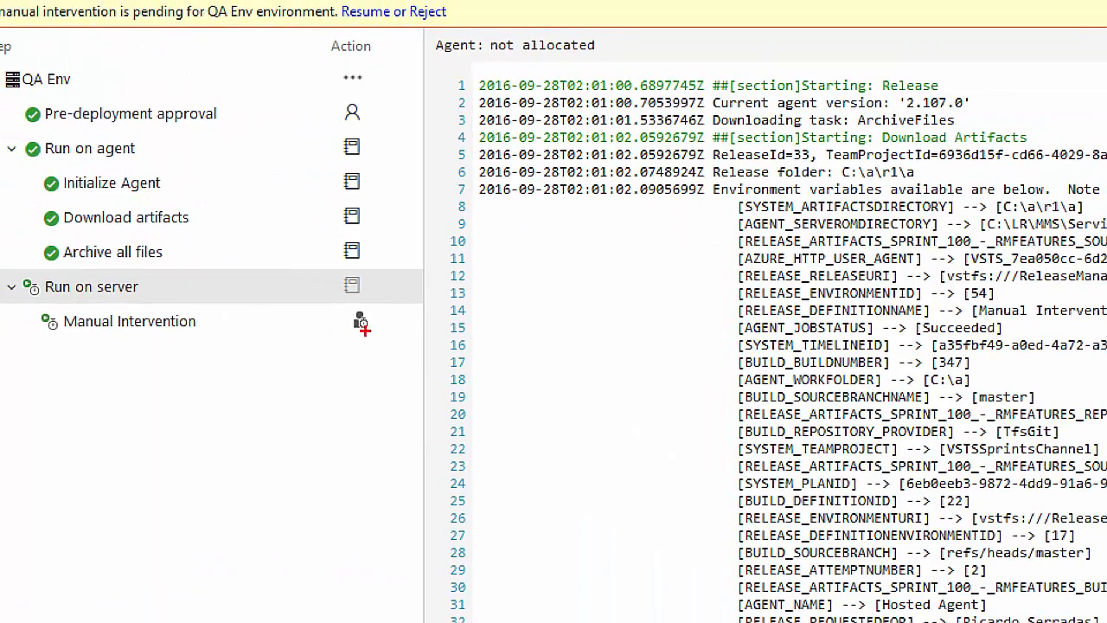
pyautogui.moveTo(374, 331); pyautogui.dragTo(495, 442)
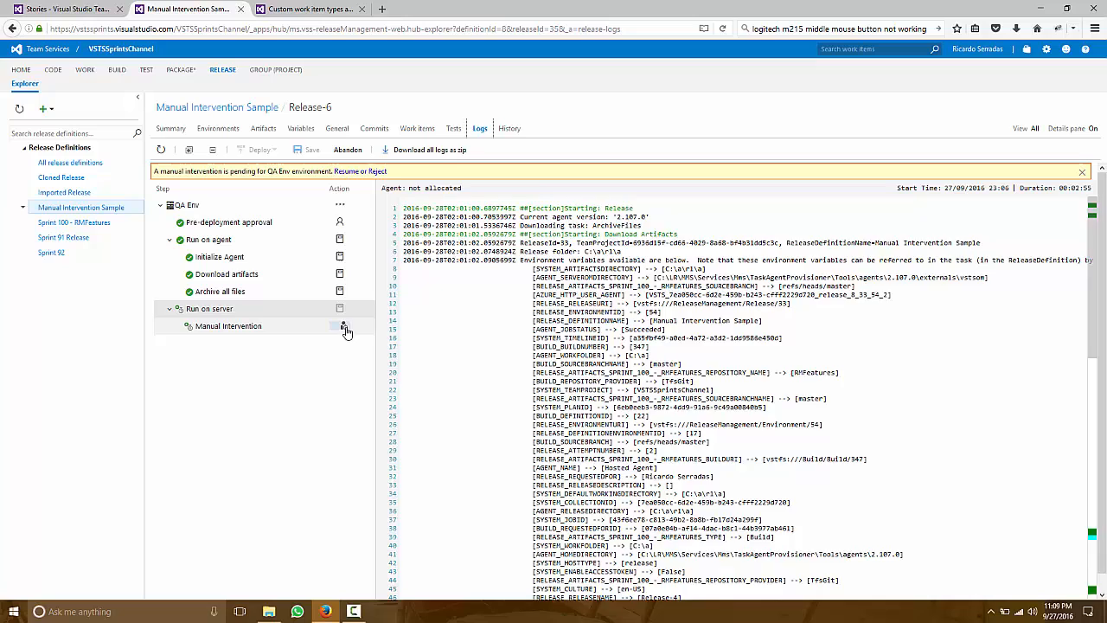
pyautogui.click(361, 322)
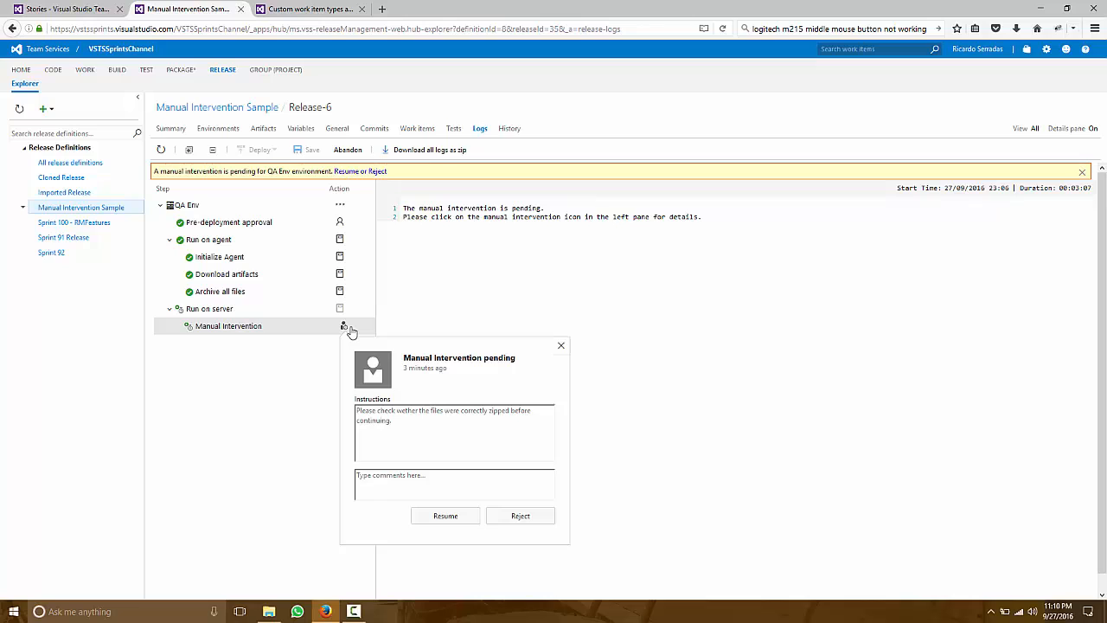
pyautogui.click(432, 488)
pyautogui.write('We')
pyautogui.press('BackSpace')
pyautogui.press('BackSpace')
pyautogui.write("I didn't find any zipped file.")
pyautogui.click(513, 517)
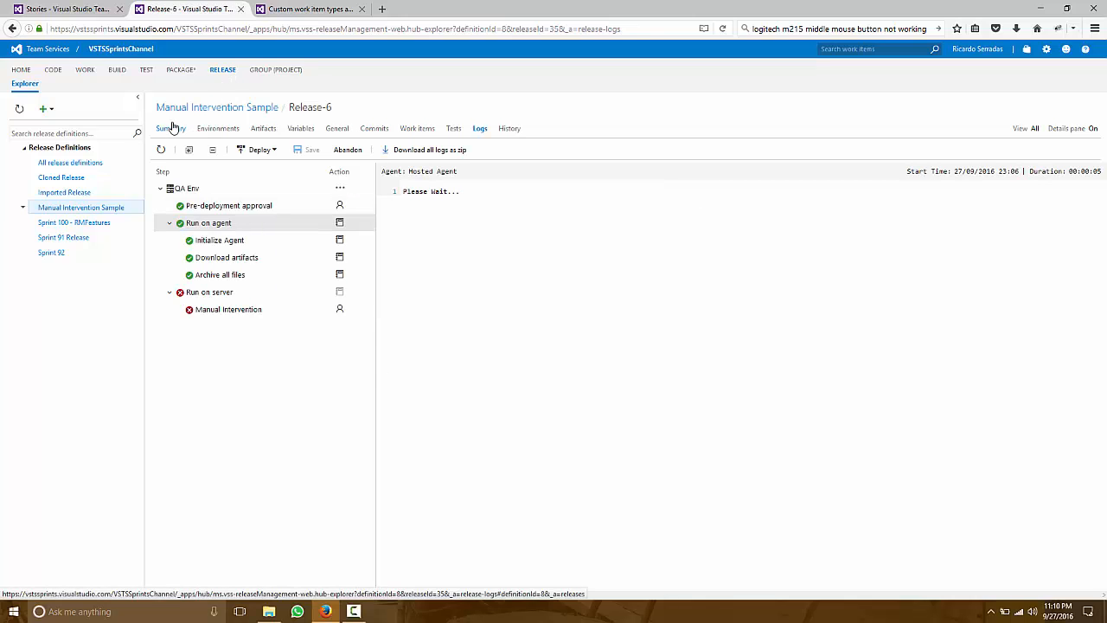
# - Examine the Release-6 deployment status, the Manual Intervention log entry and the comment recorded with the rejection
pyautogui.click(164, 128)
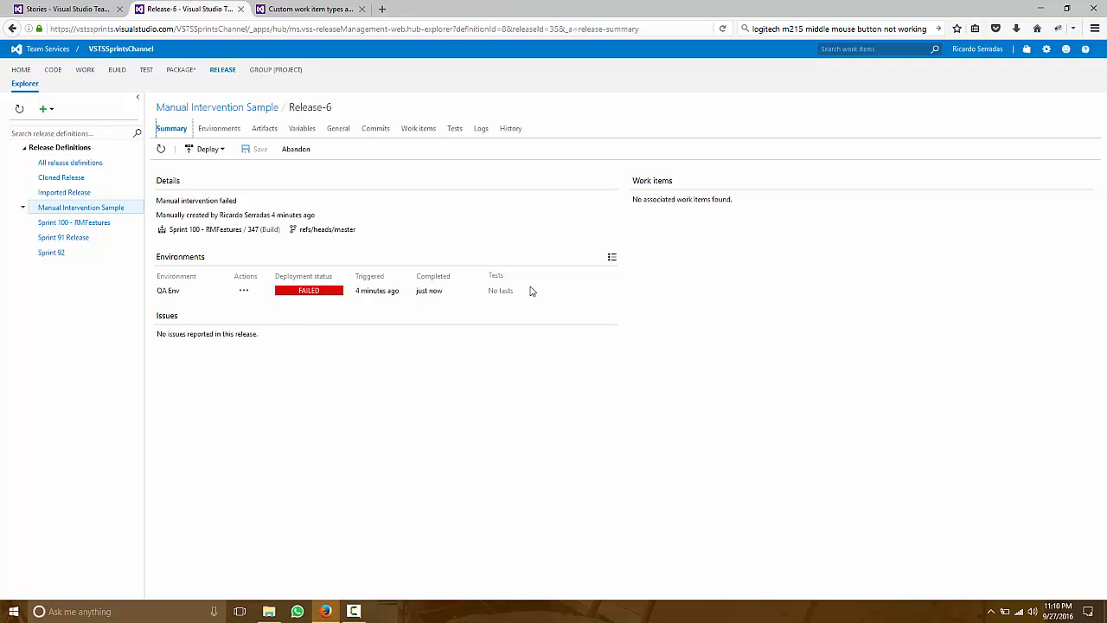
pyautogui.click(482, 129)
pyautogui.click(268, 313)
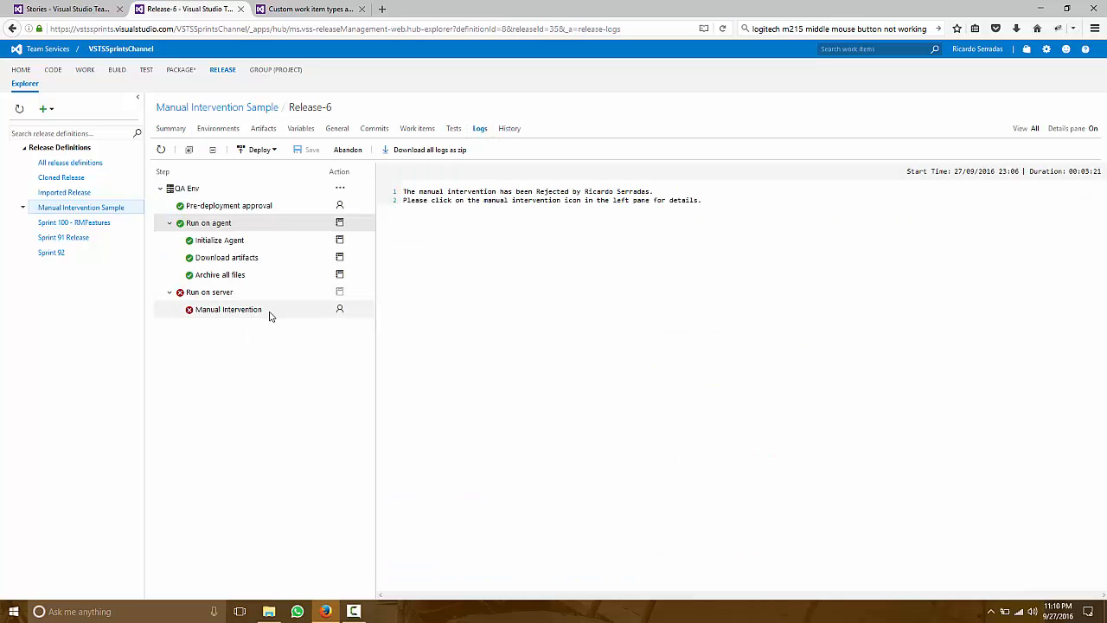
pyautogui.moveTo(446, 191); pyautogui.dragTo(523, 192)
pyautogui.click(549, 197)
pyautogui.click(340, 309)
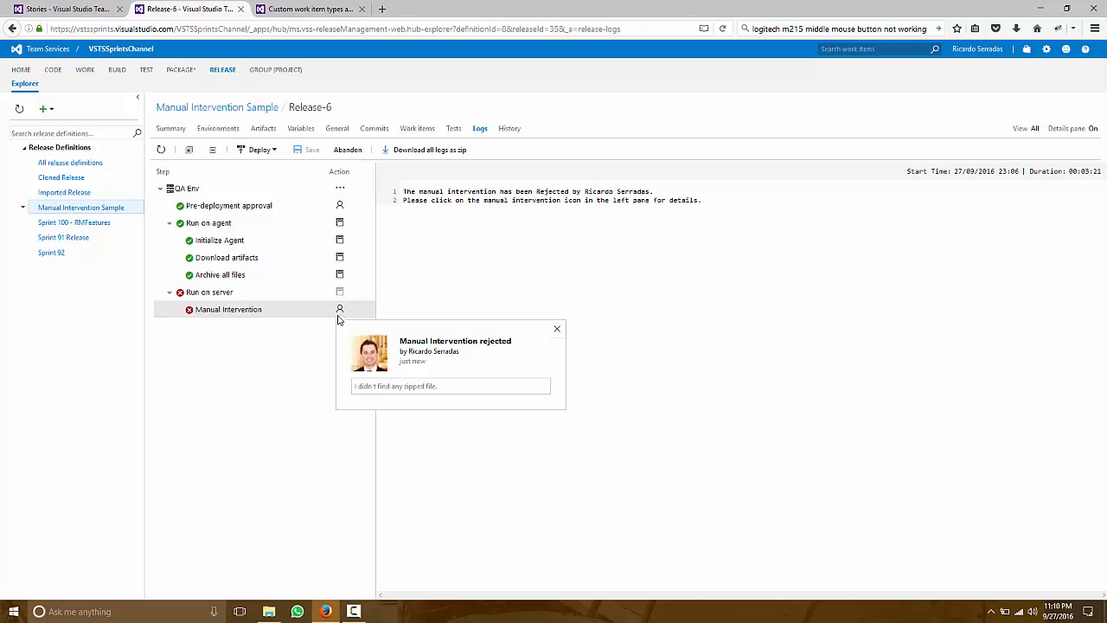
pyautogui.moveTo(447, 371); pyautogui.dragTo(410, 346)
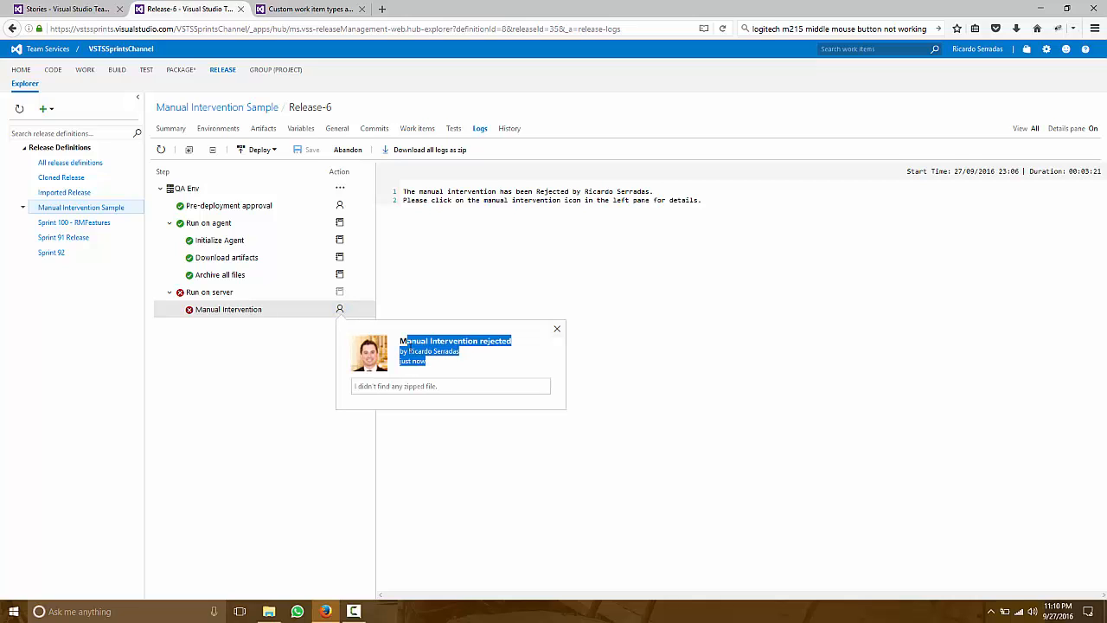
pyautogui.click(447, 378)
pyautogui.moveTo(467, 387); pyautogui.dragTo(352, 386)
pyautogui.click(352, 386)
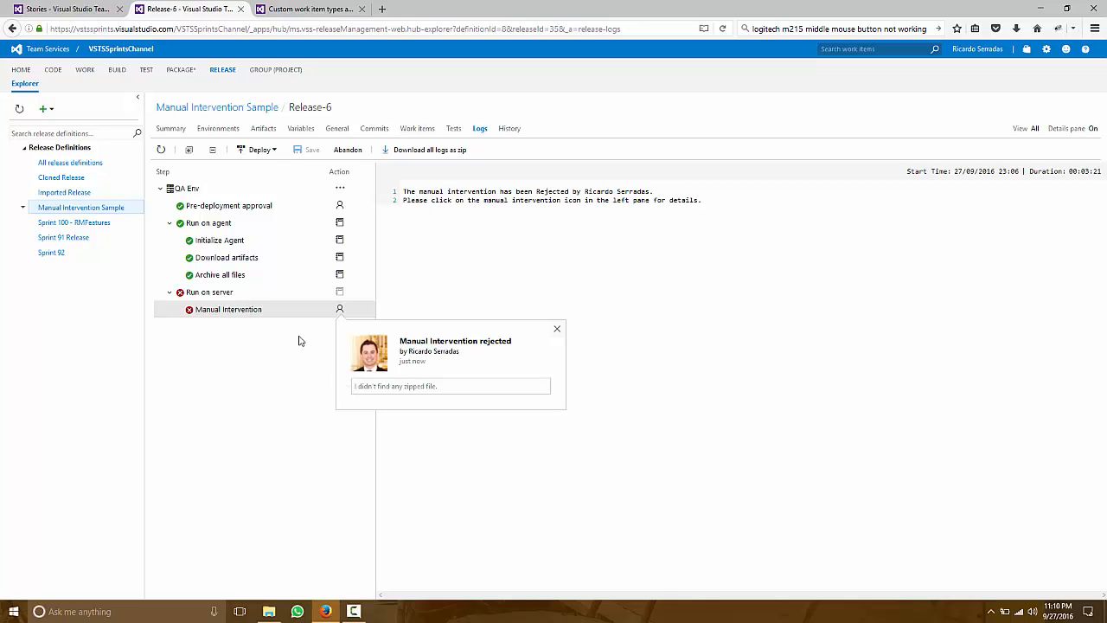
# - Resume the pending manual intervention of Release-5 with the comment "Wow! That worked. Everything is zipped."
pyautogui.click(253, 109)
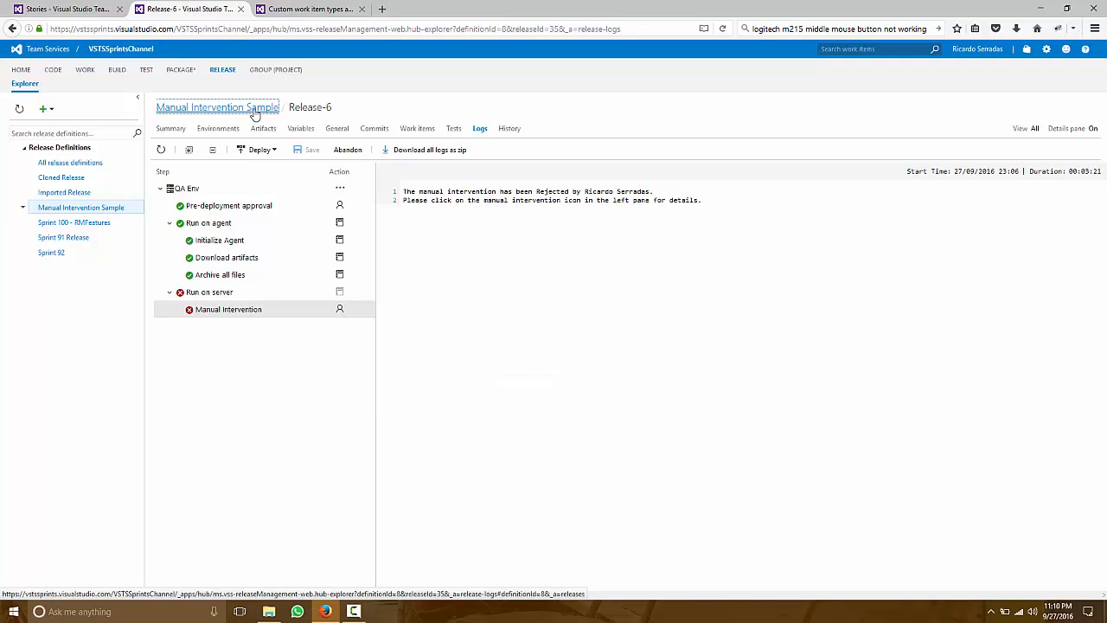
pyautogui.doubleClick(252, 216)
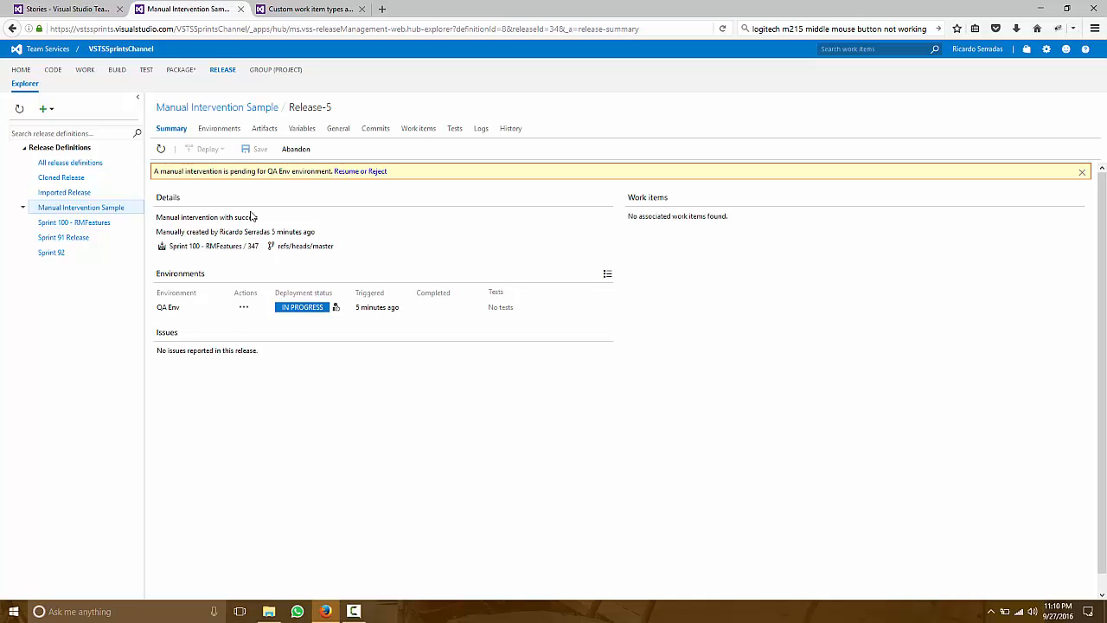
pyautogui.click(181, 110)
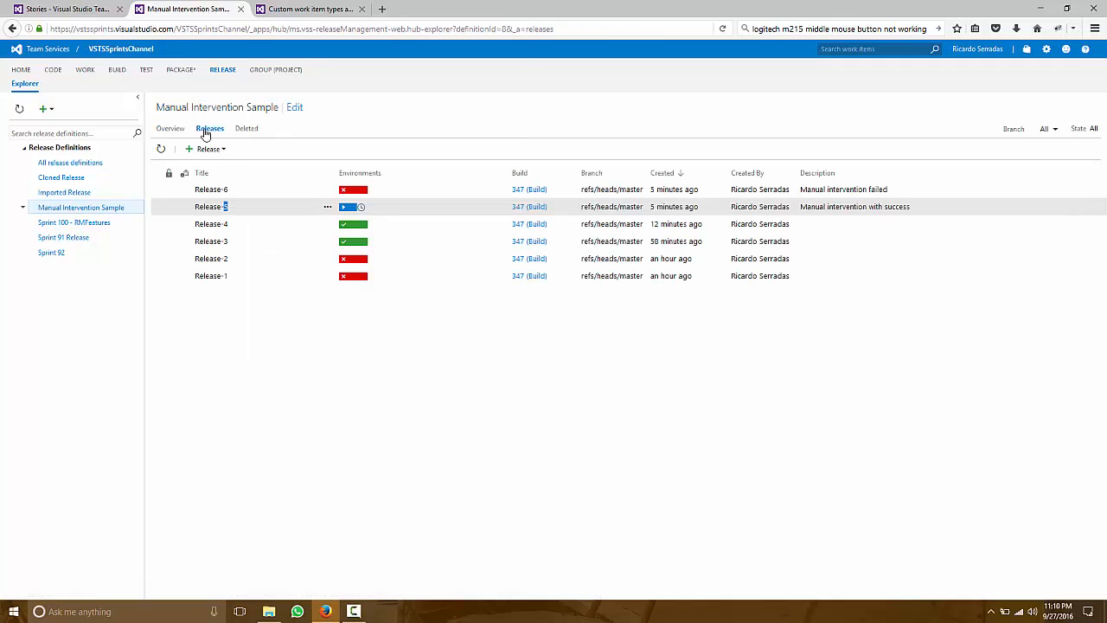
pyautogui.click(361, 210)
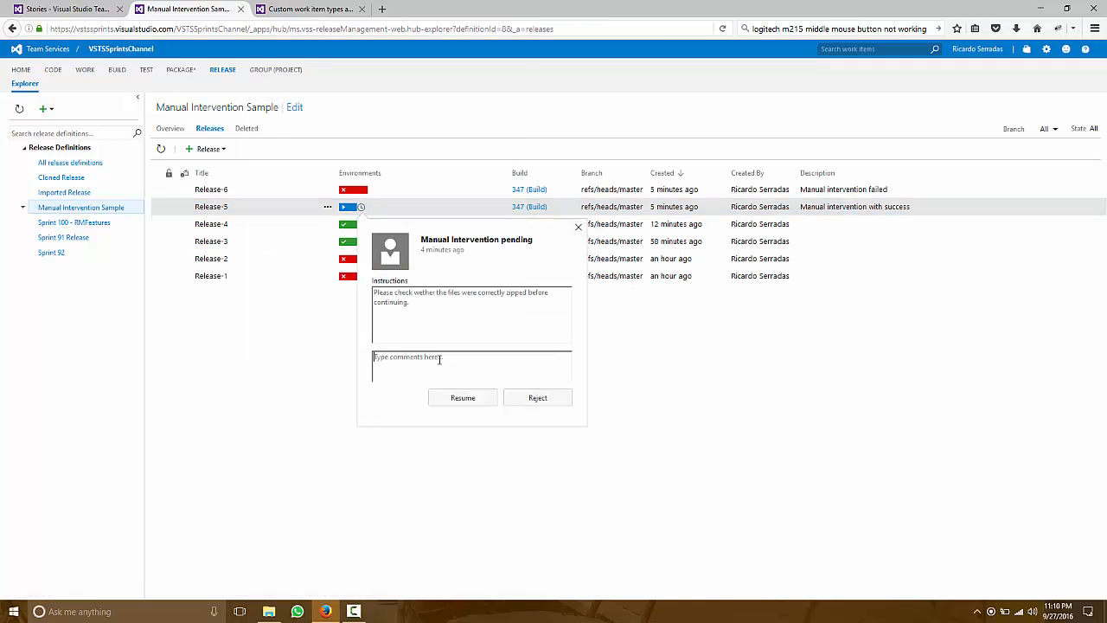
pyautogui.write('Wow! That worked. Everything i')
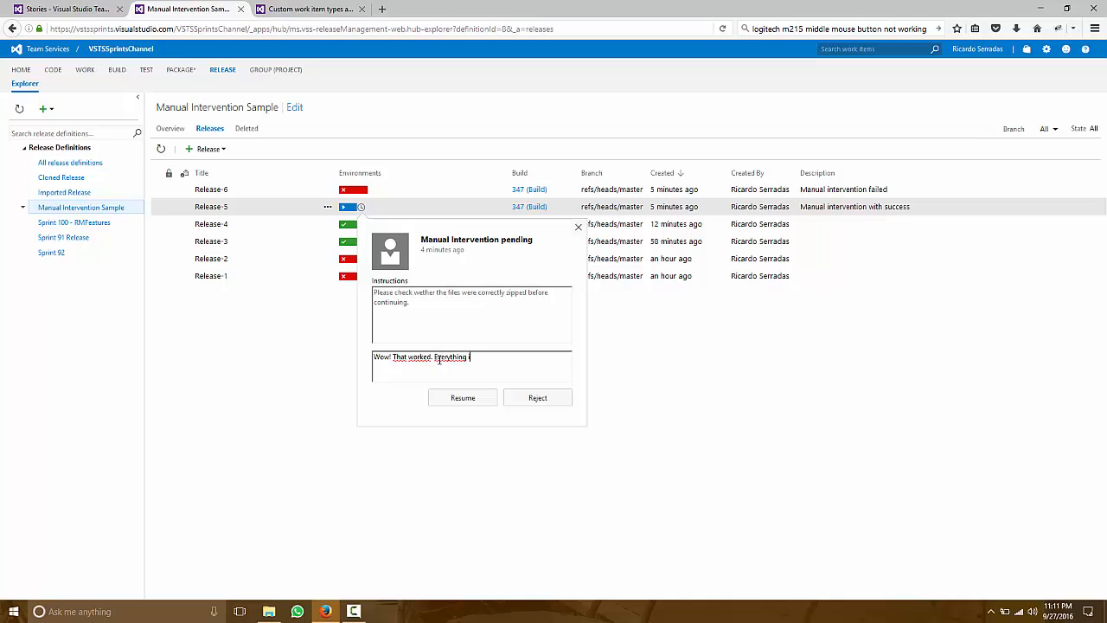
pyautogui.write('s zipped.')
pyautogui.click(467, 399)
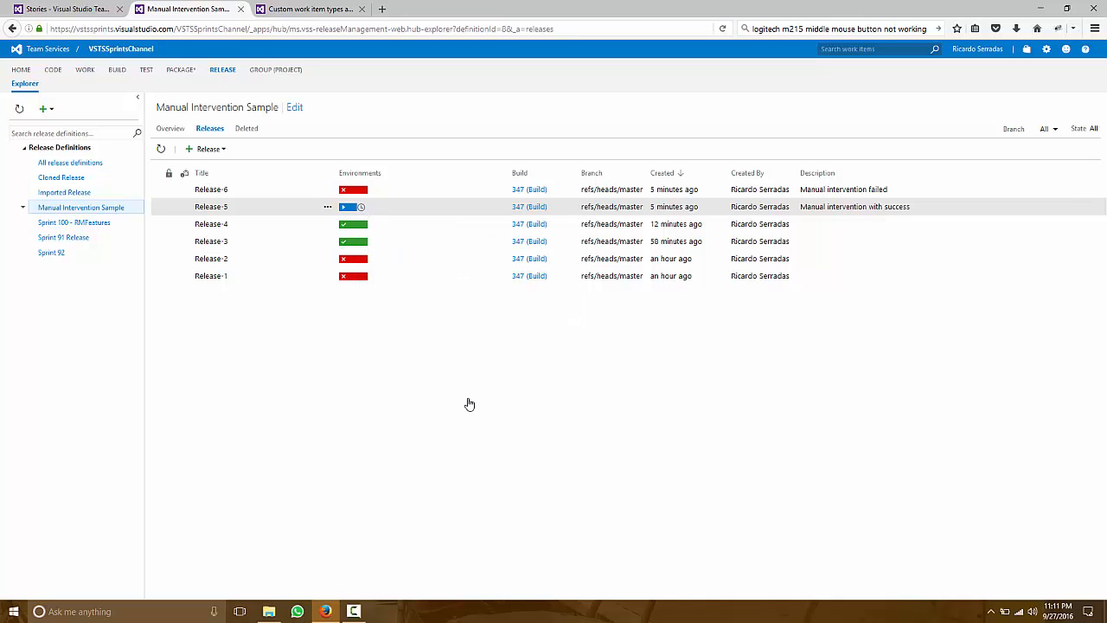
# - Open the logs of Release-5 to check the progress of its deployment steps
pyautogui.doubleClick(386, 209)
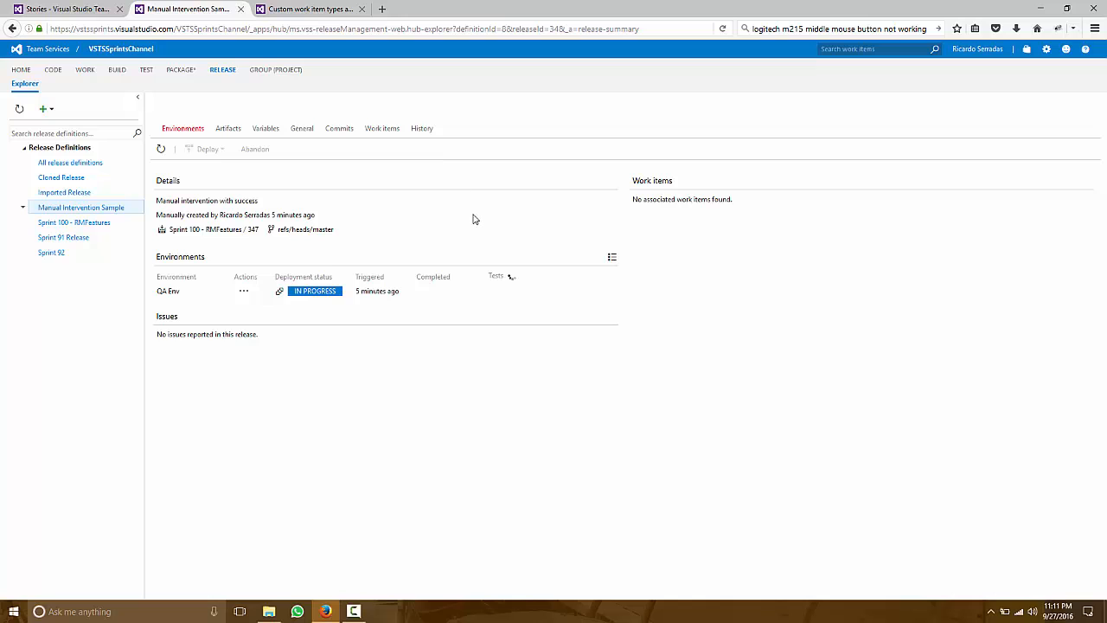
pyautogui.click(481, 130)
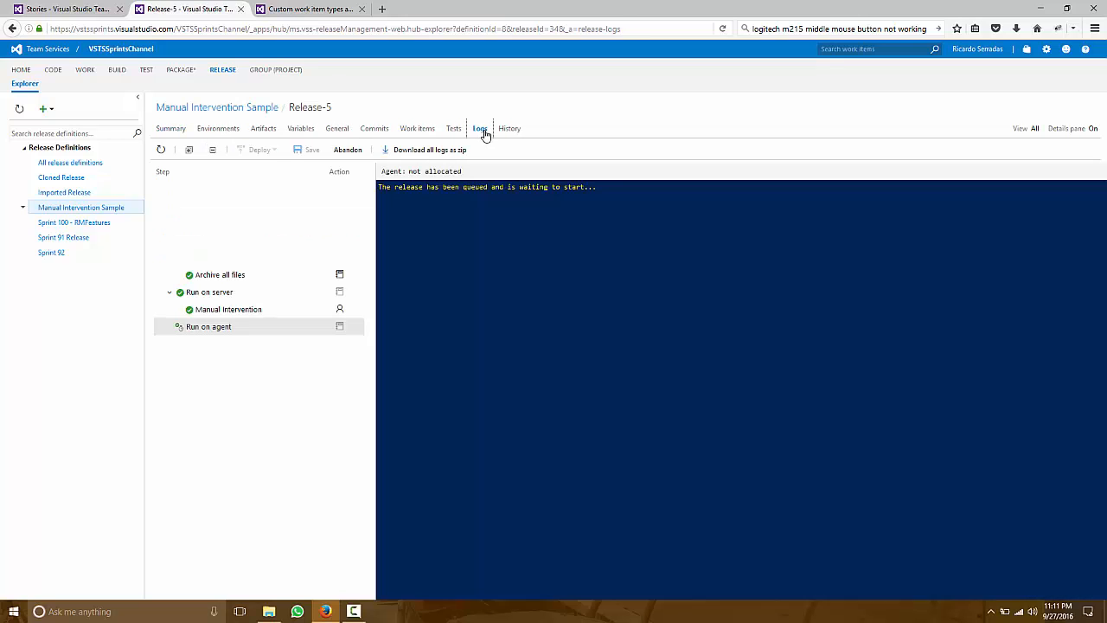